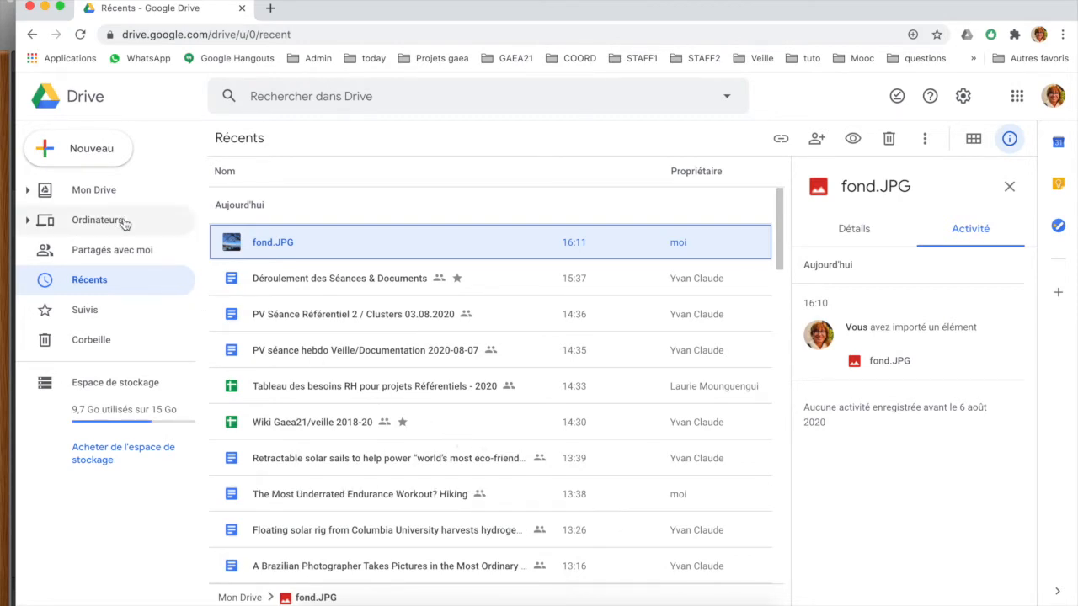
- Create a new MindMup 2.0 mind map from Google Drive
{"action": "left_click", "coordinate": [84, 152]}
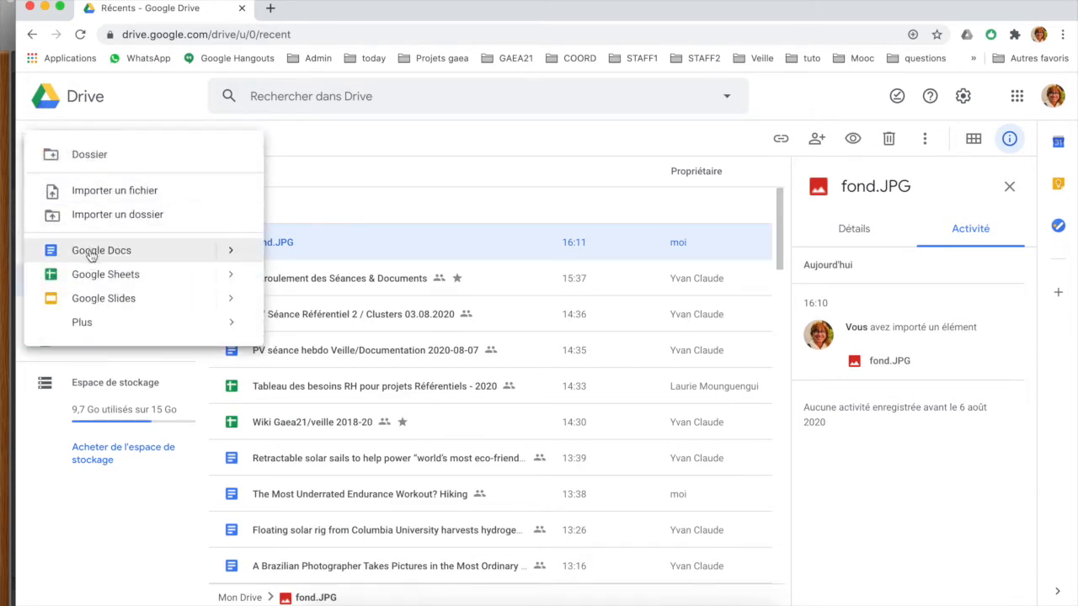
{"action": "mouse_move", "coordinate": [92, 322]}
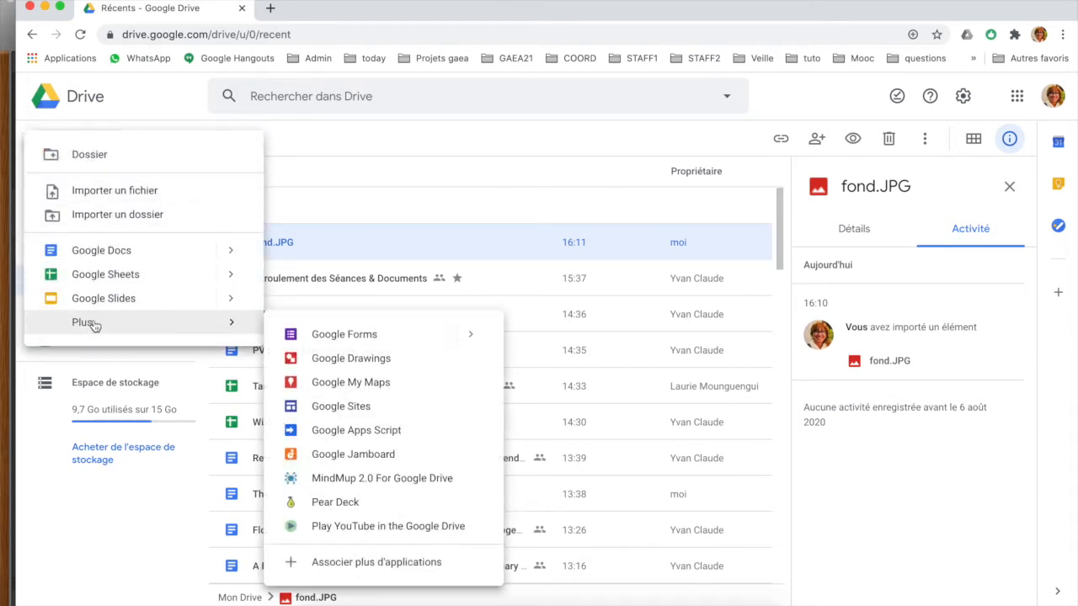
{"action": "left_click", "coordinate": [362, 480]}
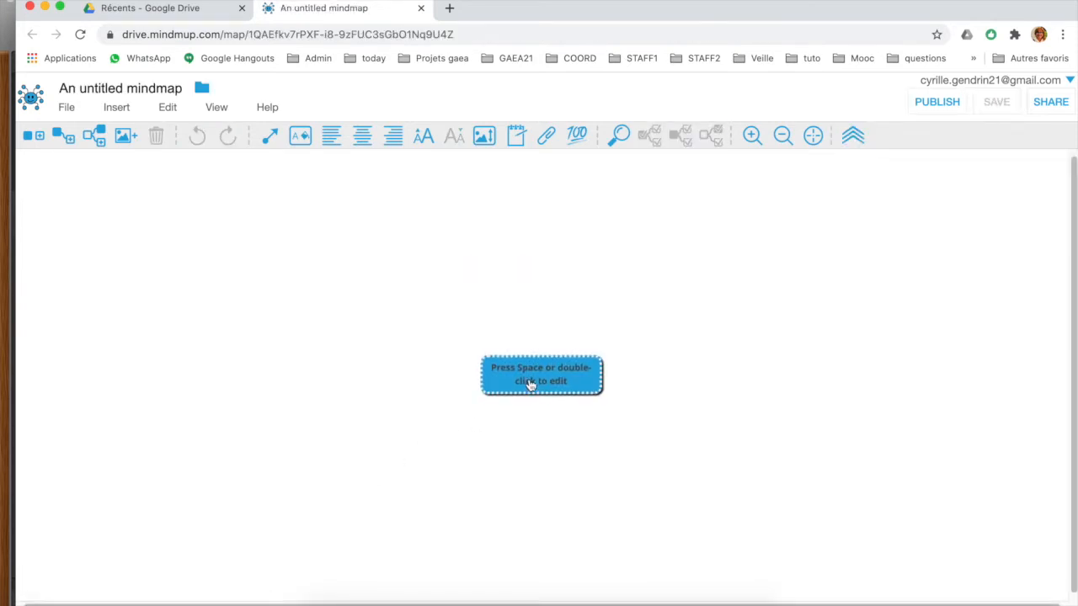
- Rename the untitled mind map as "fête"
{"action": "left_click", "coordinate": [181, 89]}
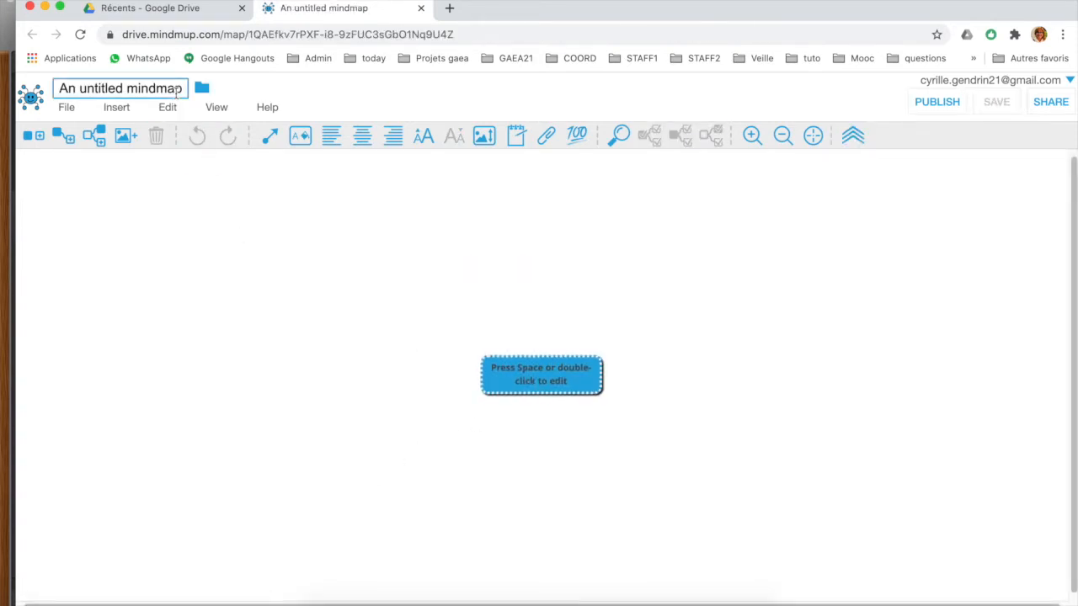
{"action": "left_click_drag", "start_coordinate": [176, 88], "coordinate": [60, 80]}
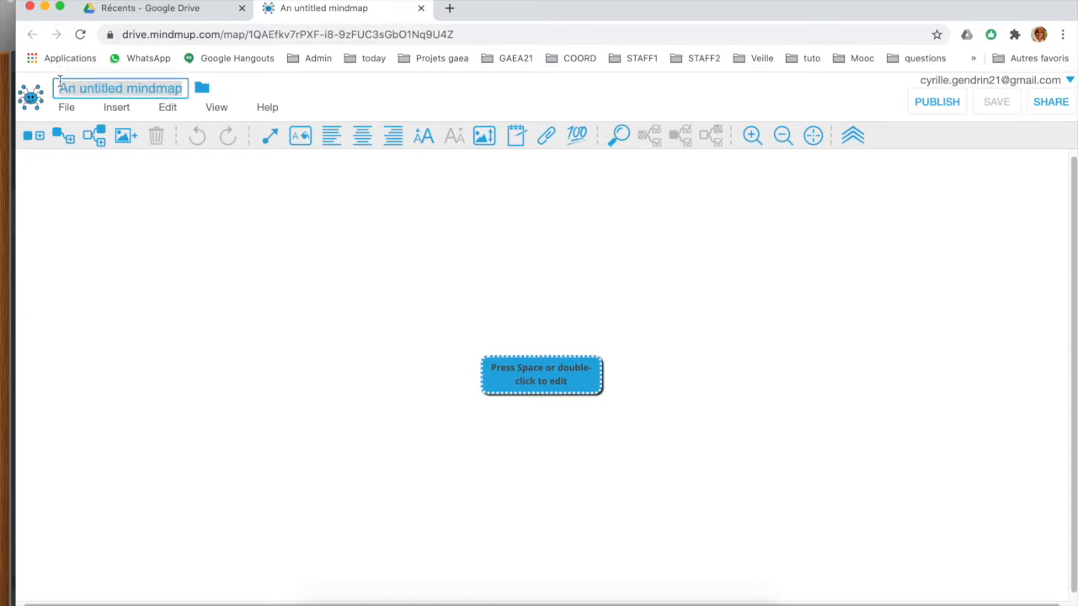
{"action": "type", "text": "fete"}
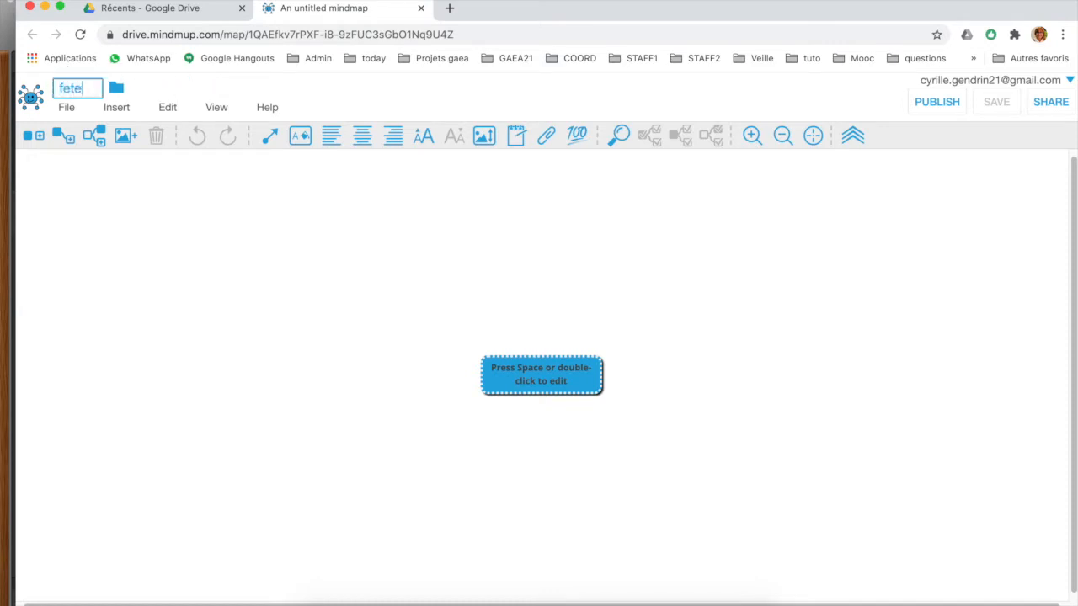
{"action": "key", "text": "BackSpace"}
{"action": "key", "text": "BackSpace"}
{"action": "key", "text": "BackSpace"}
{"action": "type", "text": "ête"}
- Replace the placeholder text of the central node with "fête"
{"action": "left_click", "coordinate": [523, 381]}
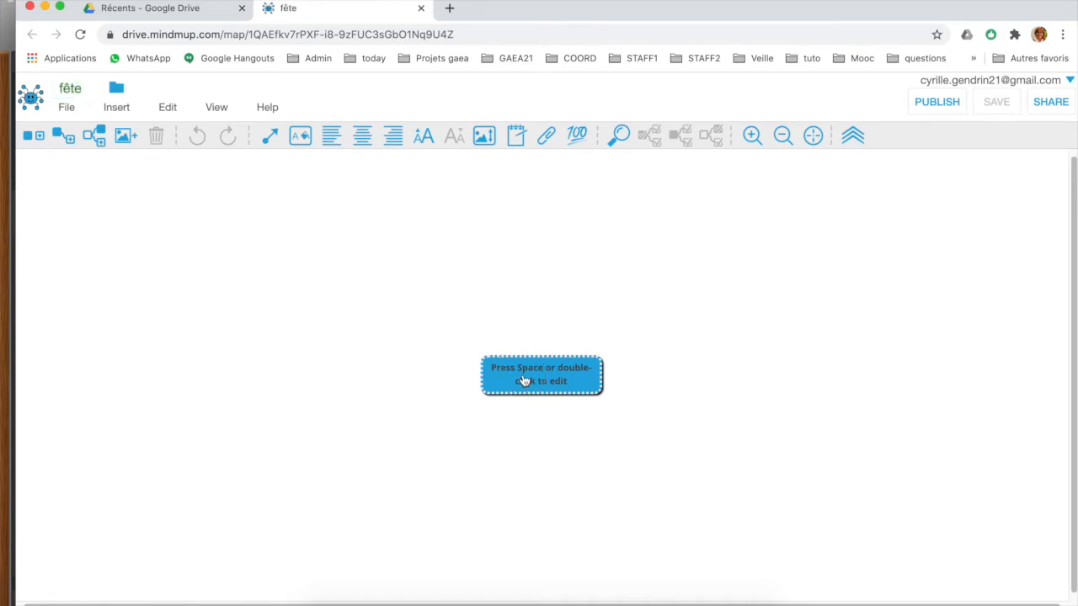
{"action": "double_click", "coordinate": [523, 381]}
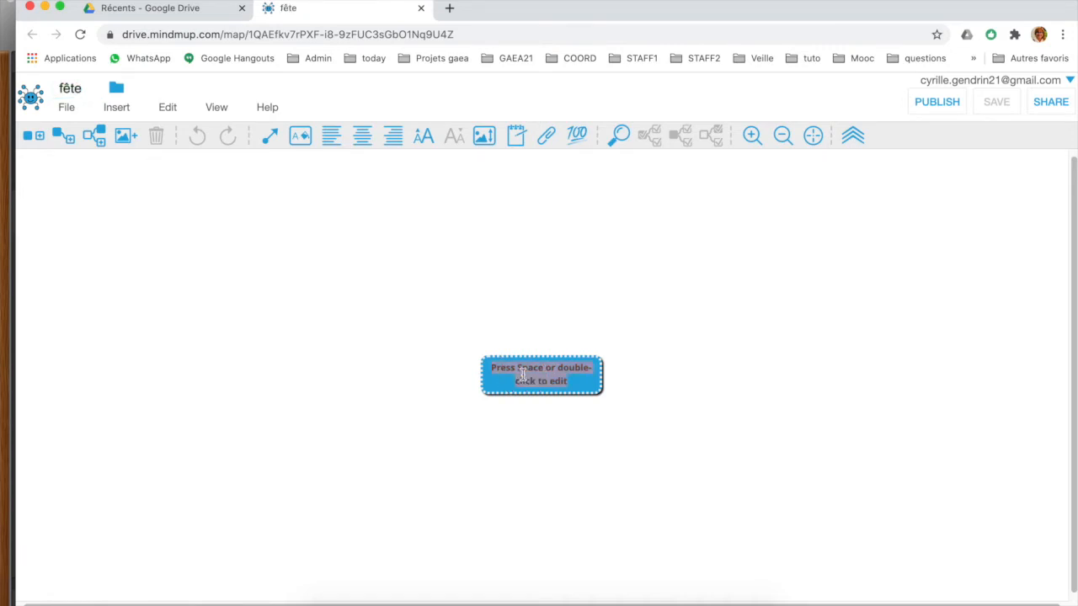
{"action": "key", "text": "BackSpace"}
{"action": "type", "text": "fête"}
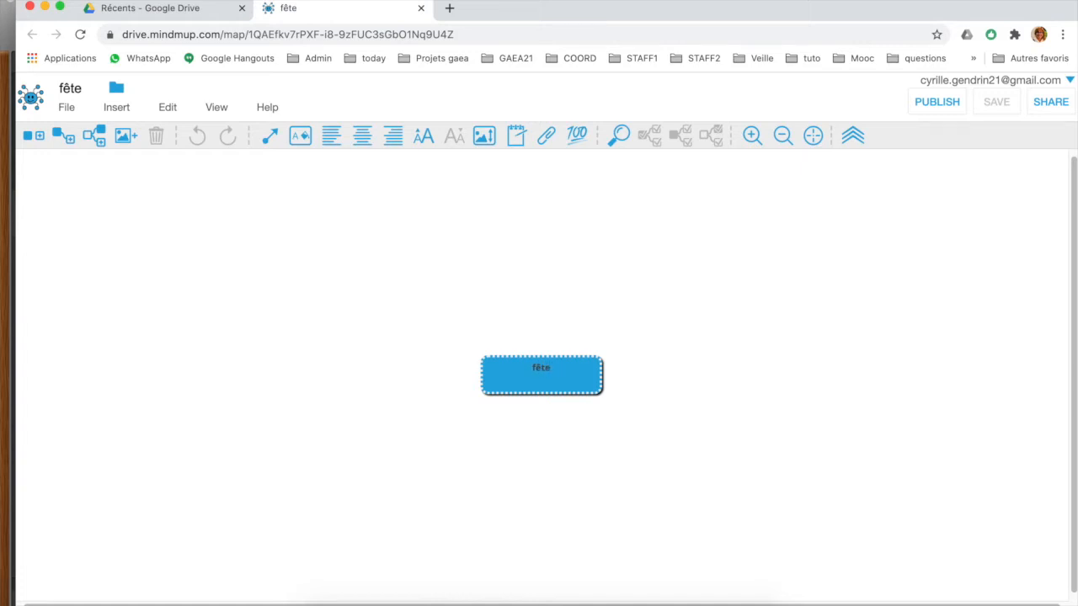
{"action": "key", "text": "Return"}
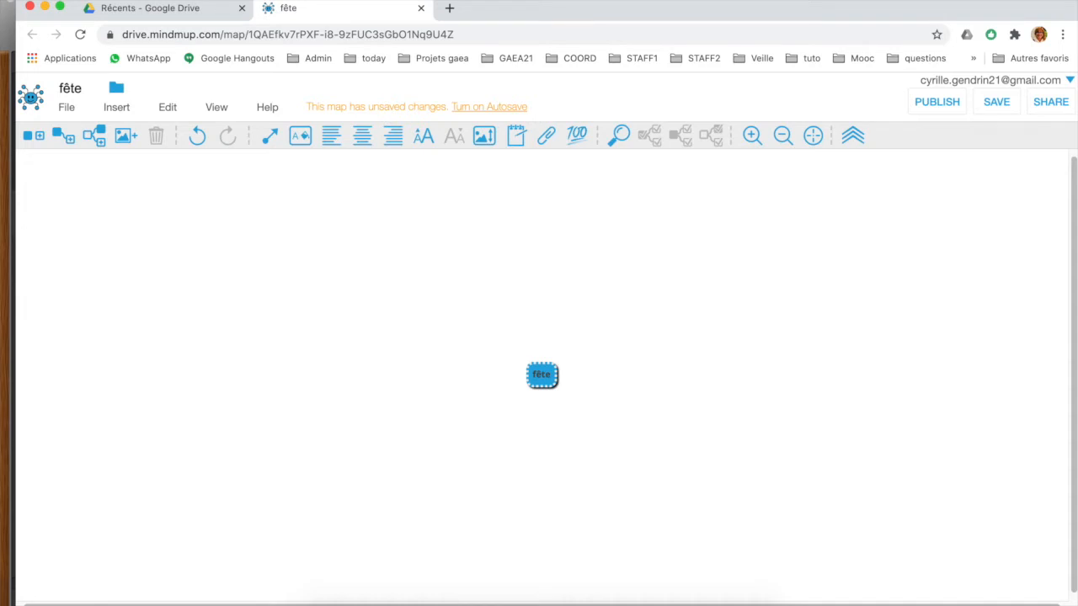
- Add four child nodes to the central fête node: "date", "heure", "lieu" and "invités"
{"action": "left_click", "coordinate": [68, 137]}
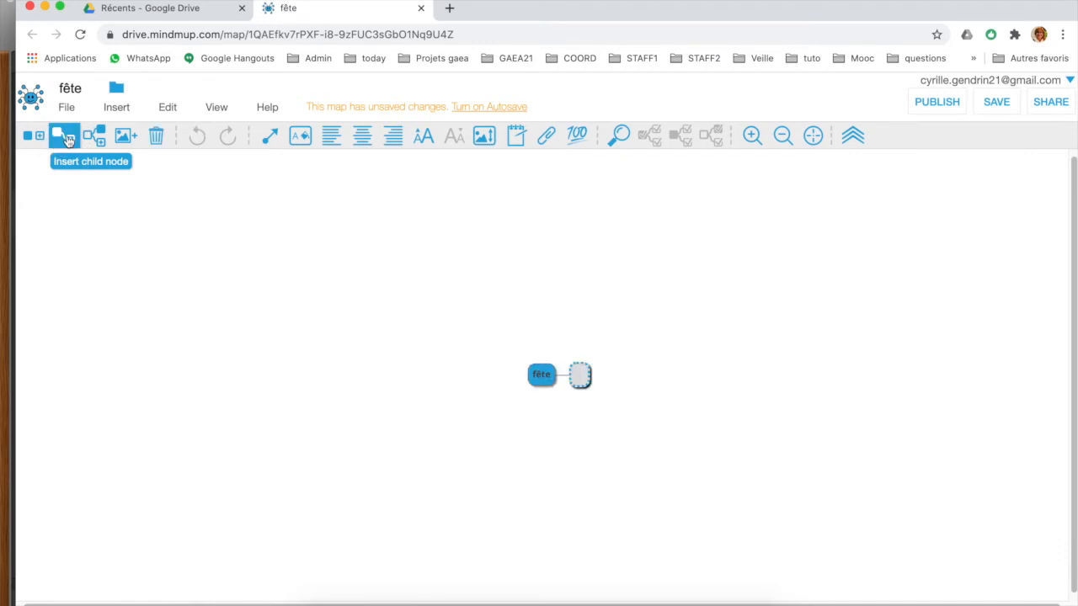
{"action": "type", "text": "date"}
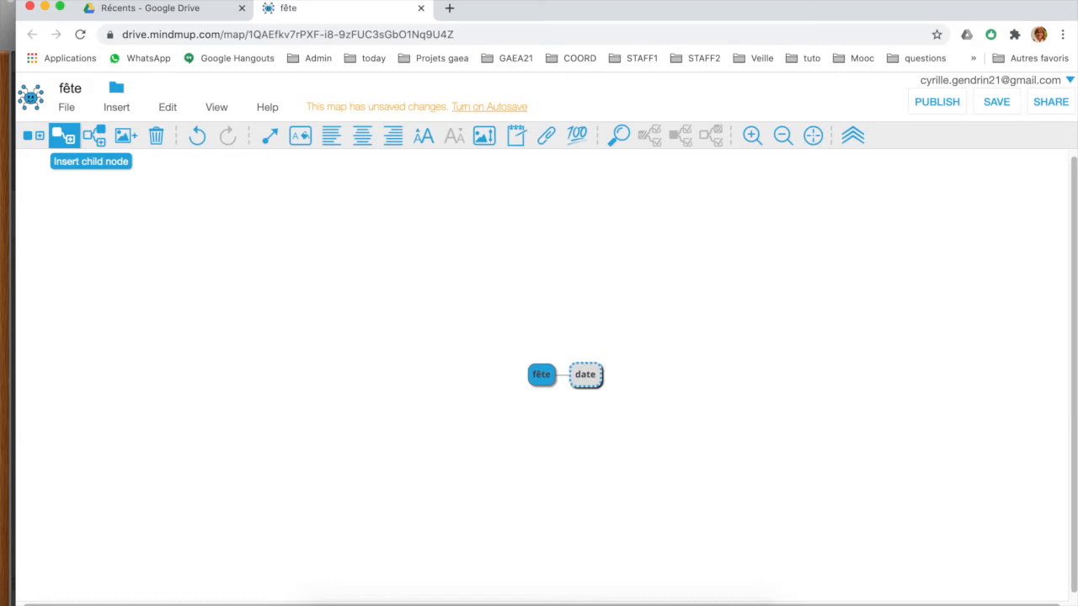
{"action": "key", "text": "Return"}
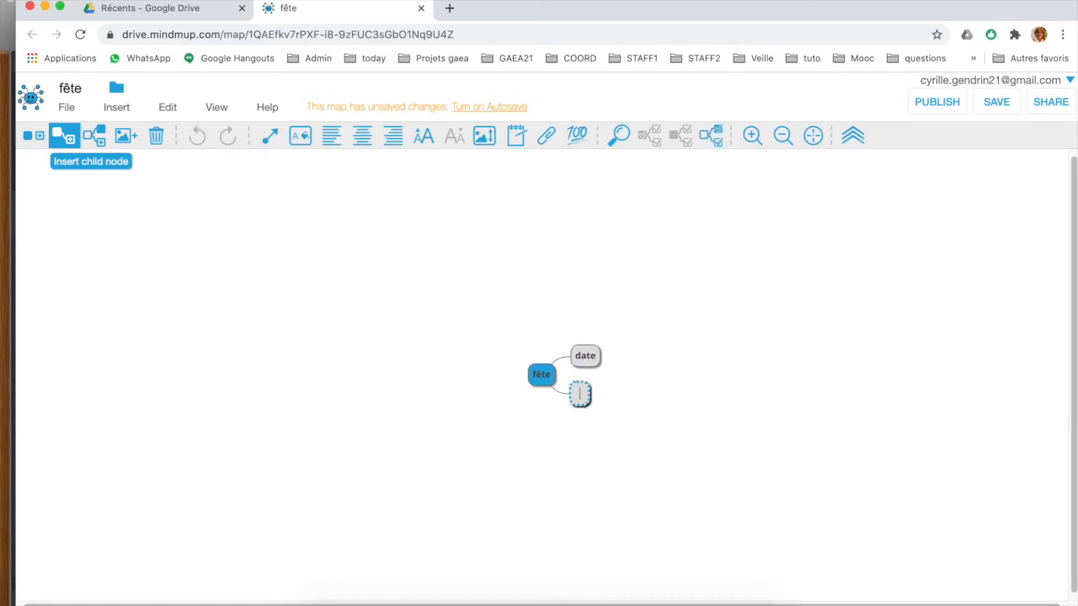
{"action": "type", "text": "heure"}
{"action": "key", "text": "Return"}
{"action": "key", "text": "Return"}
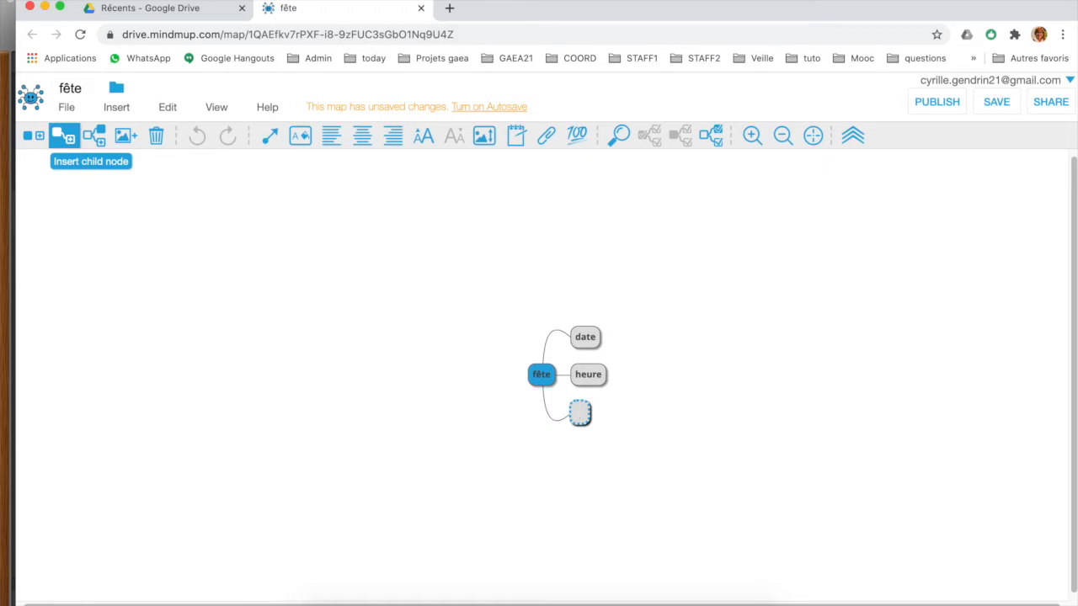
{"action": "type", "text": "lieu"}
{"action": "key", "text": "Return"}
{"action": "key", "text": "Return"}
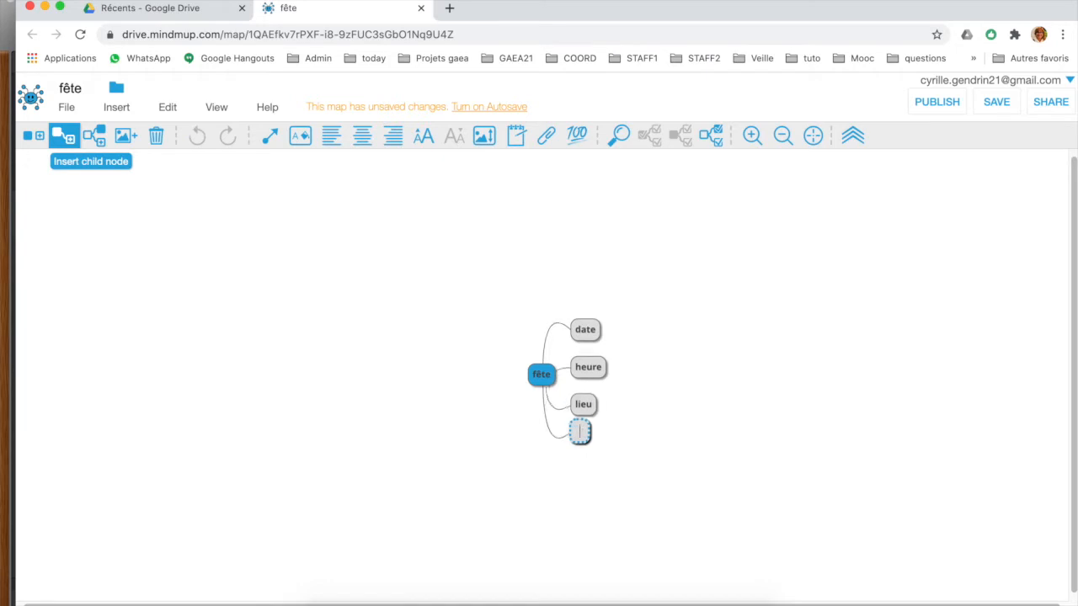
{"action": "type", "text": "in"}
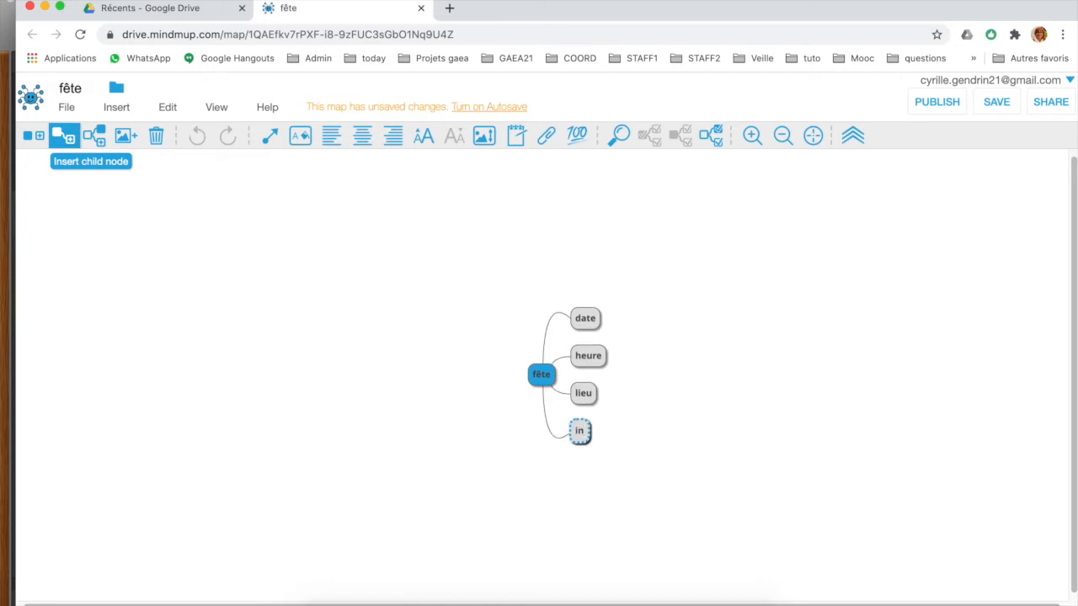
{"action": "type", "text": "vités"}
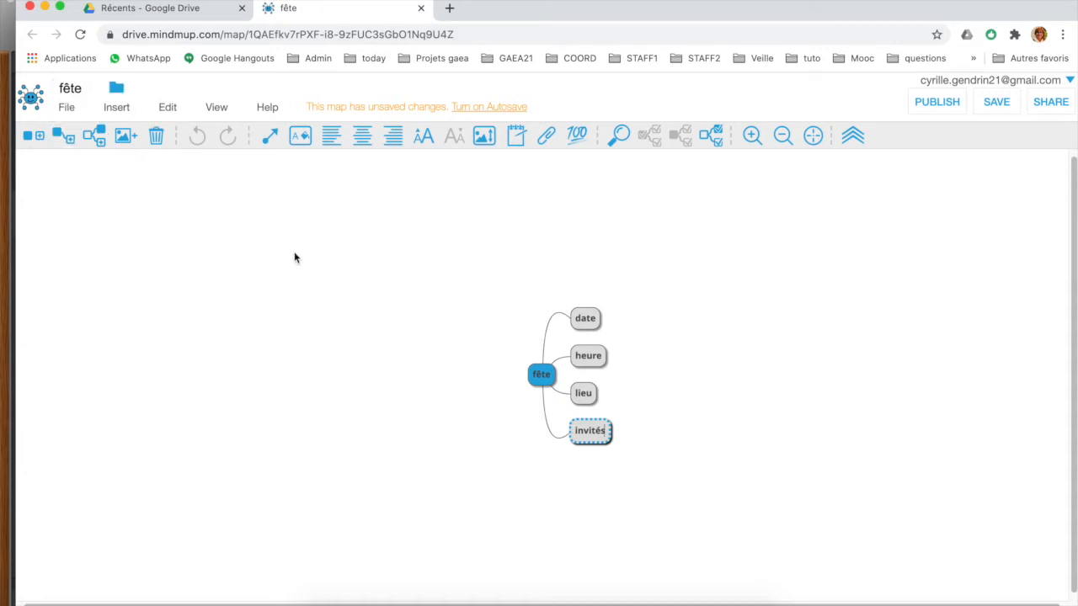
{"action": "left_click", "coordinate": [587, 469]}
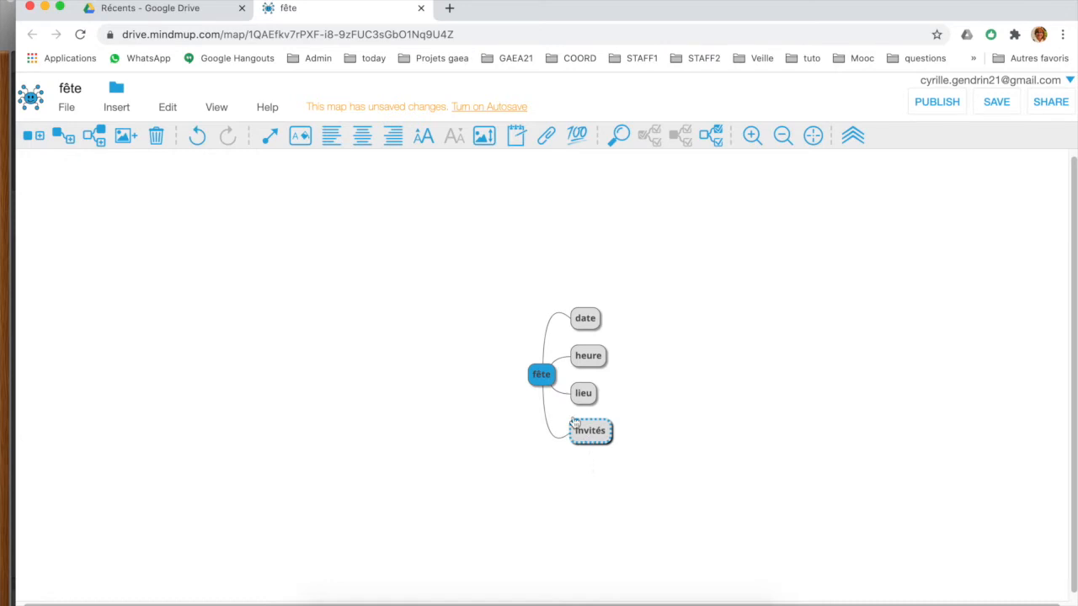
- Add two child nodes under invités, labelled "invitation" and "liste"
{"action": "left_click", "coordinate": [66, 140]}
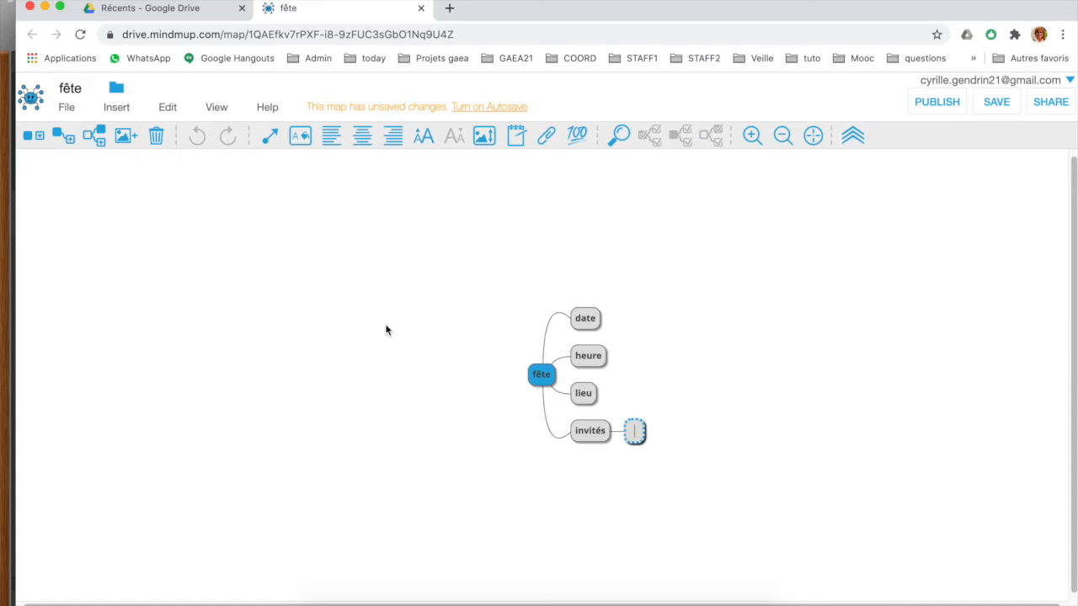
{"action": "type", "text": "invitation"}
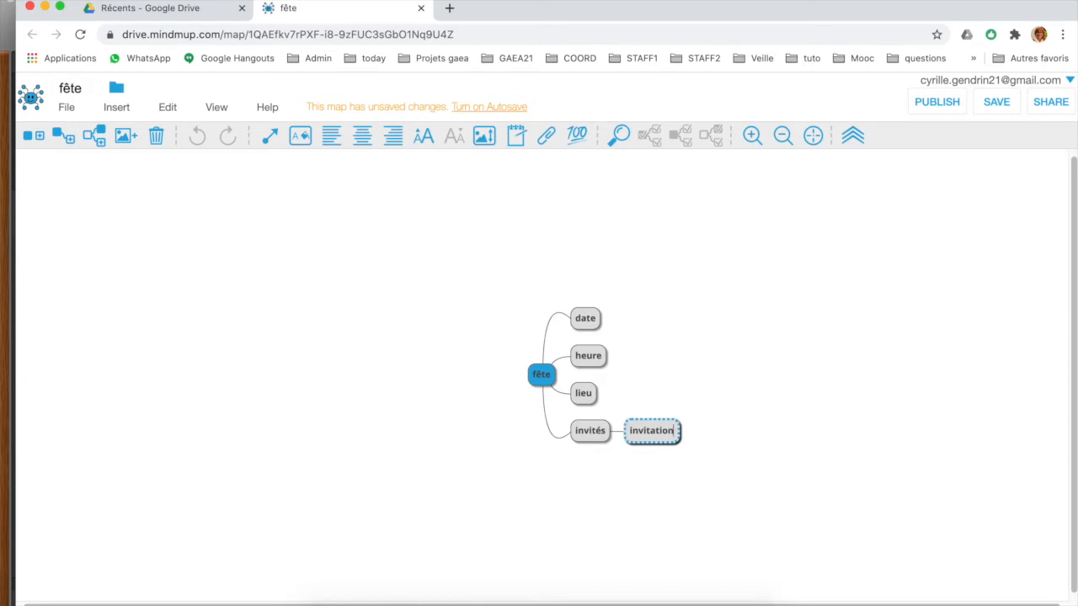
{"action": "key", "text": "Return"}
{"action": "key", "text": "Return"}
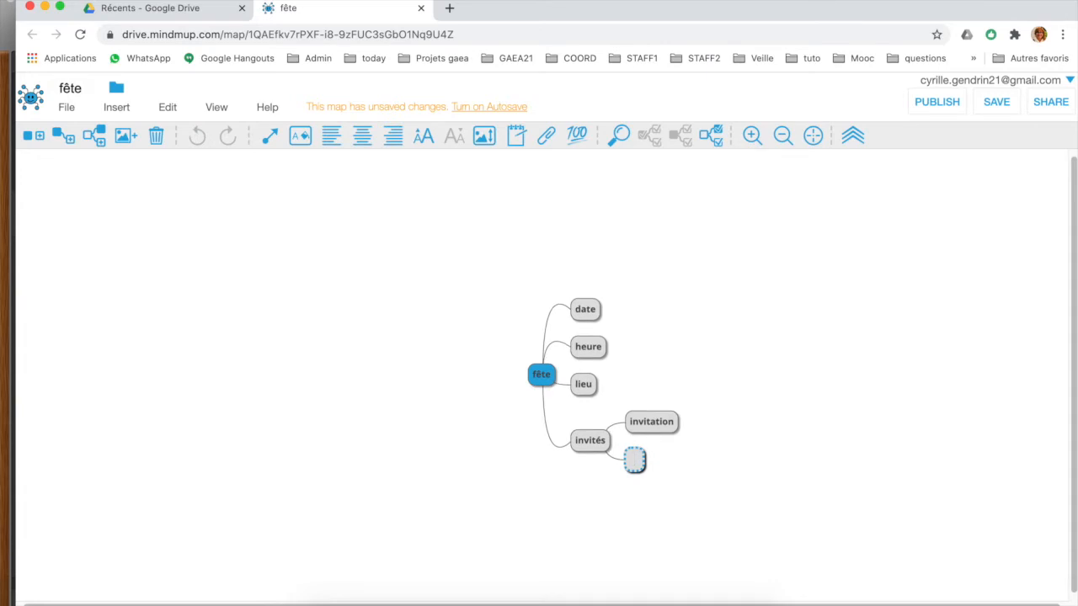
{"action": "type", "text": "liste"}
{"action": "key", "text": "Return"}
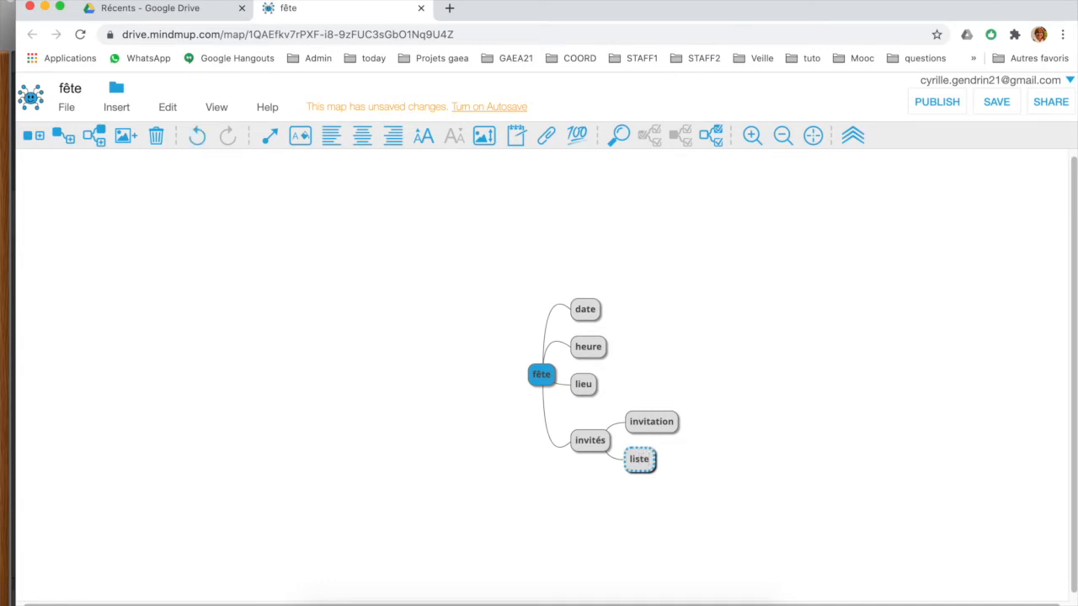
- Add two child nodes under liste, labelled "casher" and "vegan"
{"action": "left_click", "coordinate": [66, 137]}
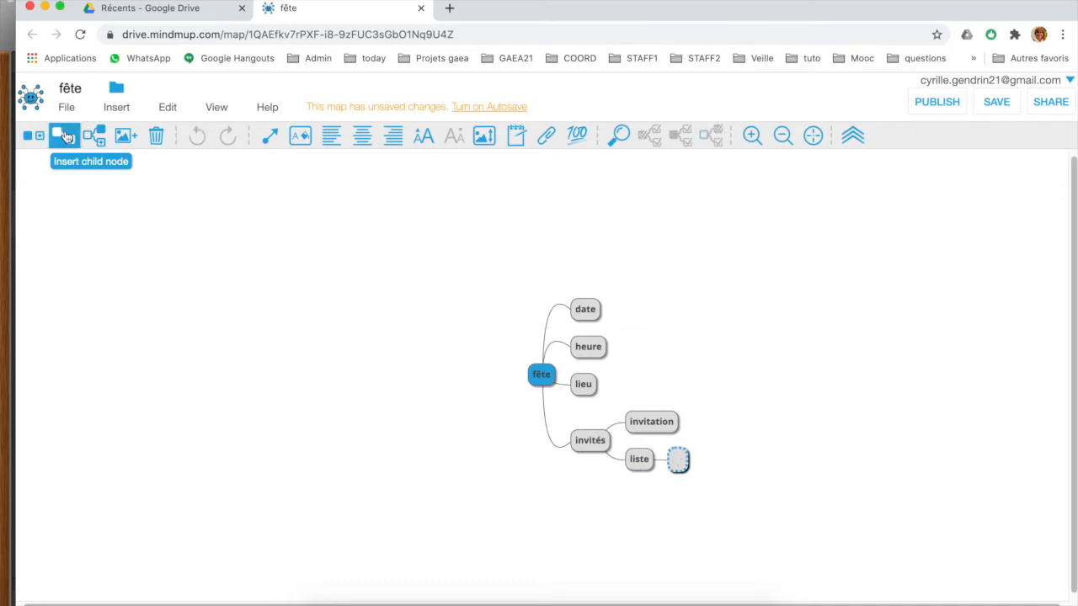
{"action": "type", "text": "casher"}
{"action": "key", "text": "Return"}
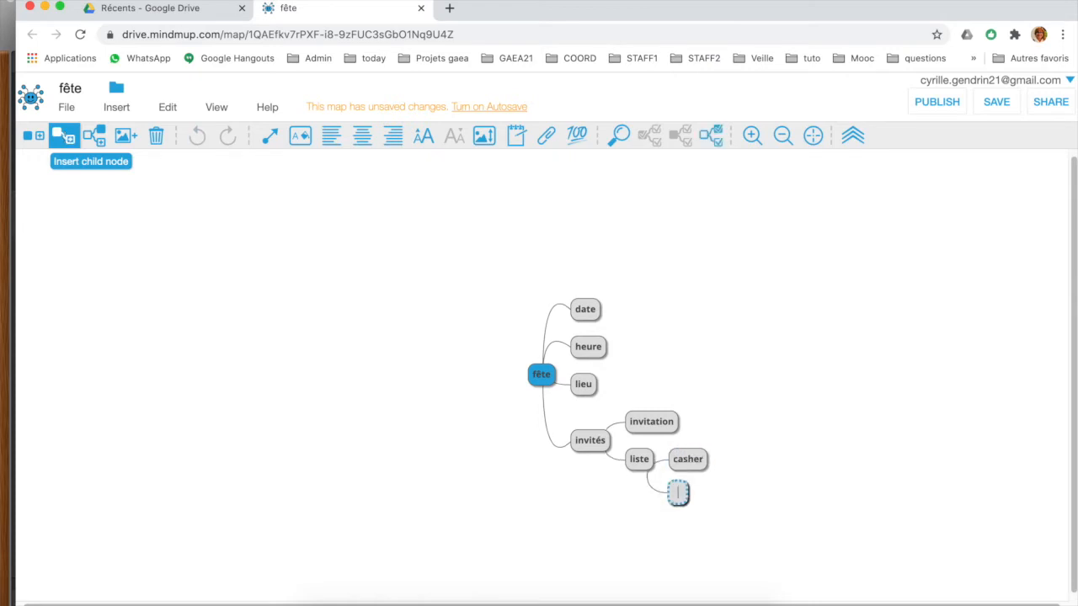
{"action": "type", "text": "vegan"}
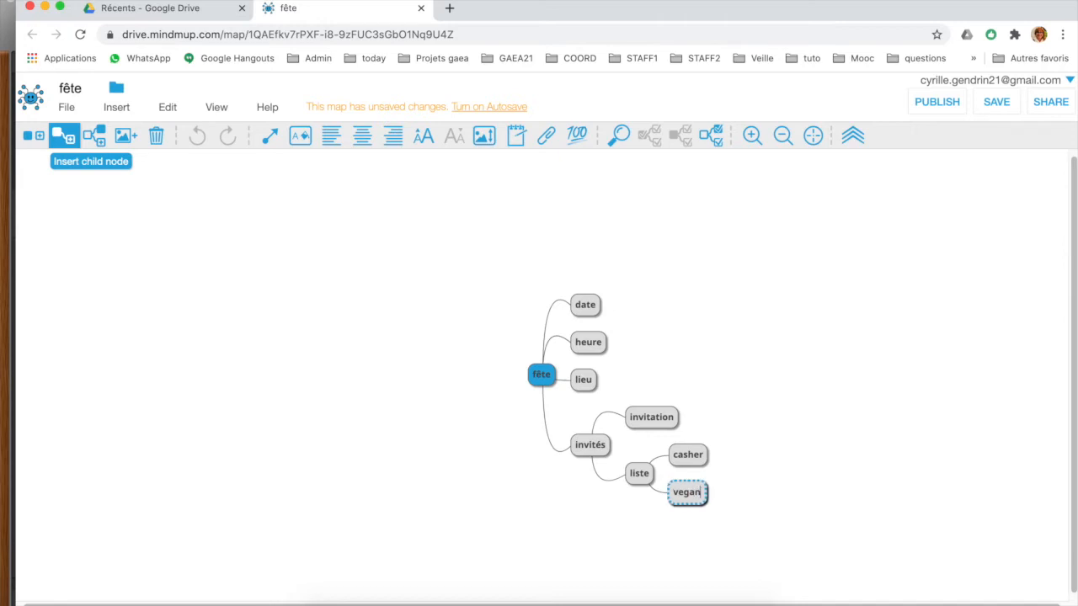
{"action": "key", "text": "Return"}
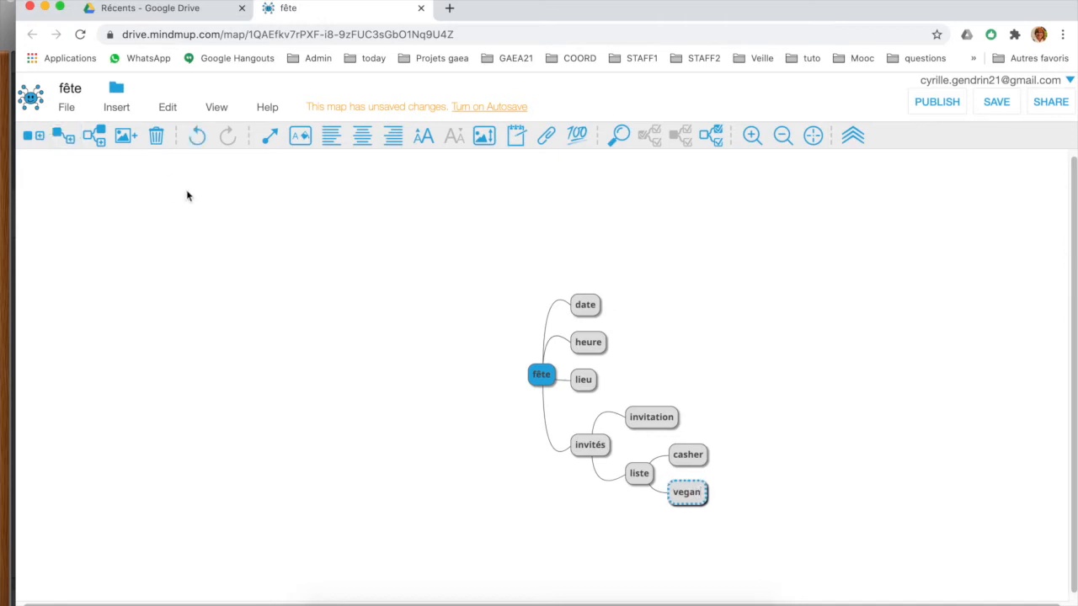
- Add a child node labelled "repas" to the central fête node
{"action": "left_click", "coordinate": [543, 378]}
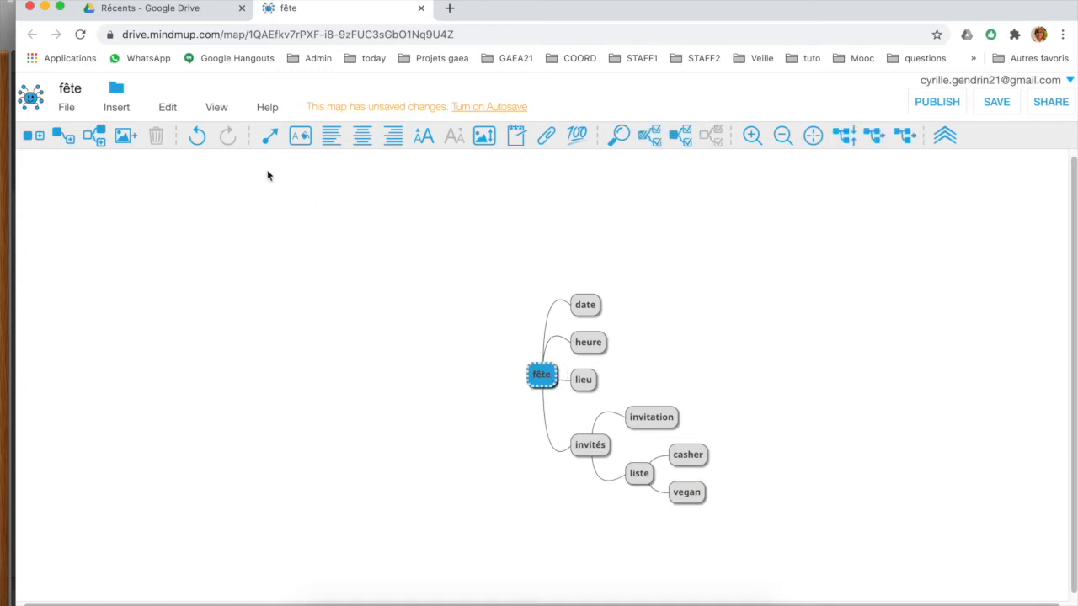
{"action": "left_click", "coordinate": [67, 140]}
{"action": "type", "text": "re"}
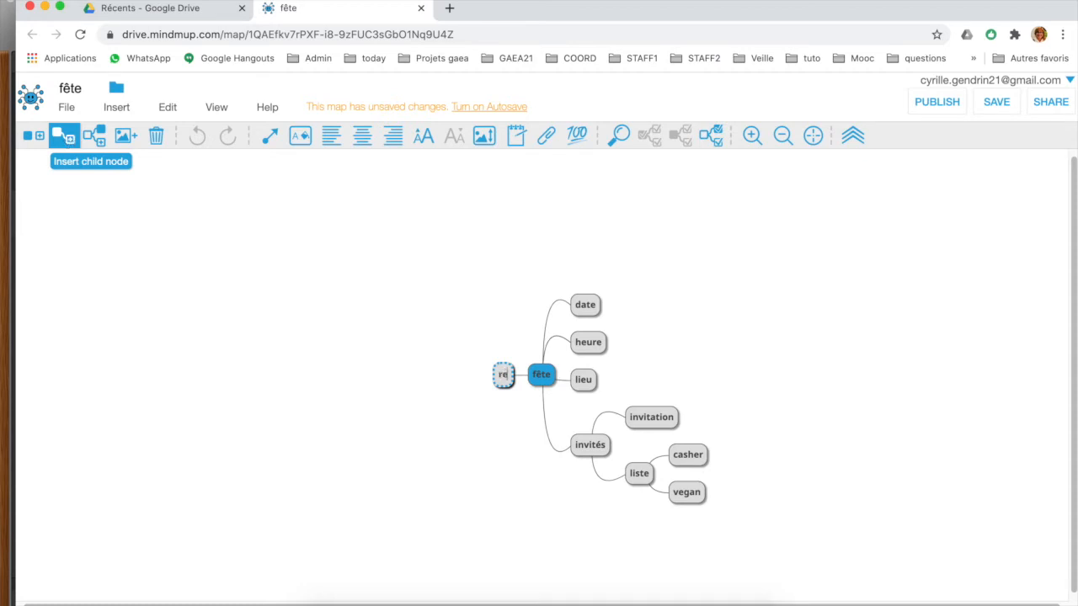
{"action": "type", "text": "pas"}
{"action": "key", "text": "Return"}
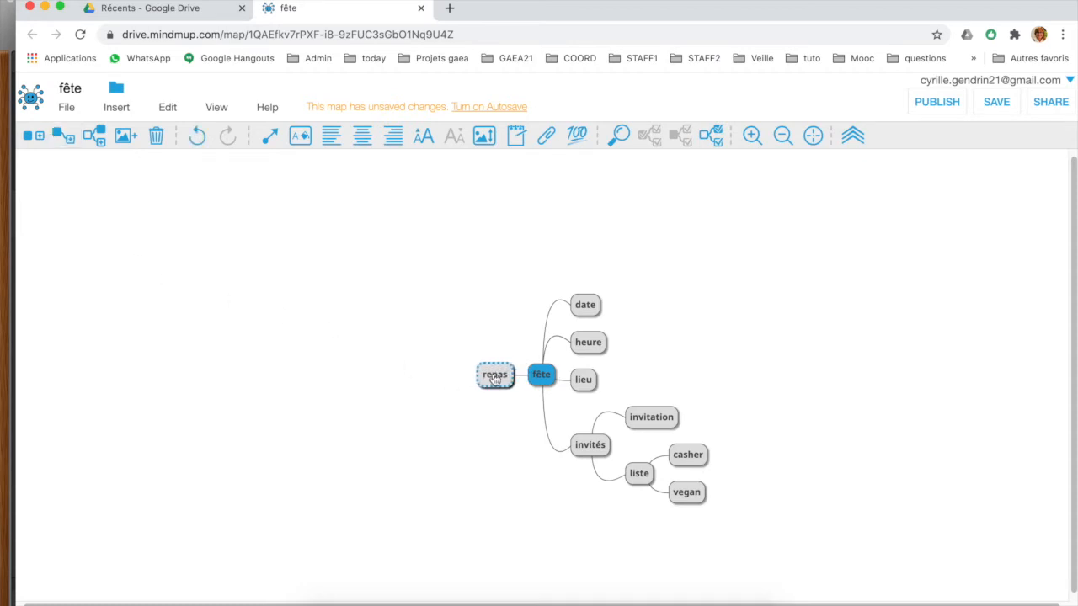
- Add "alimentation" and "boissons" under repas, with "non alcool" and "alcoolisées" as child nodes of boissons
{"action": "left_click", "coordinate": [63, 137]}
{"action": "type", "text": "a"}
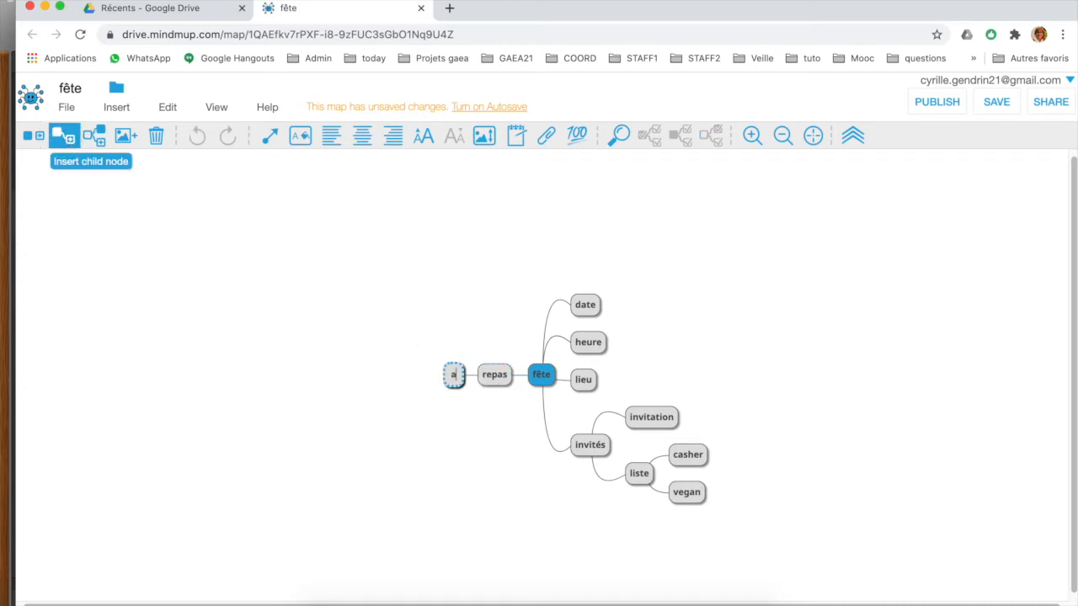
{"action": "type", "text": "limentation"}
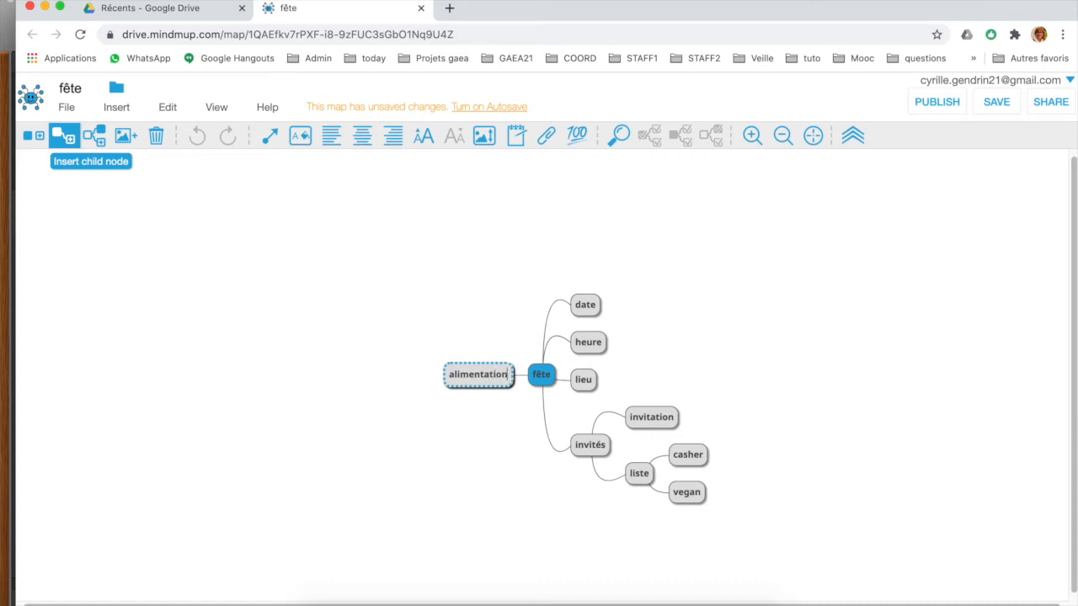
{"action": "key", "text": "Return"}
{"action": "key", "text": "Return"}
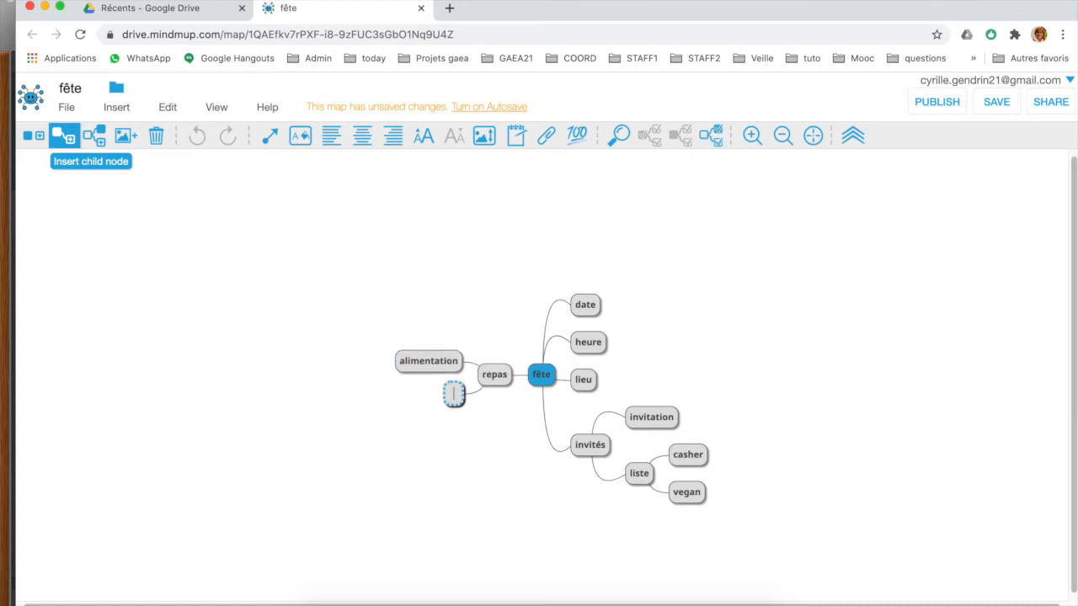
{"action": "type", "text": "boisson"}
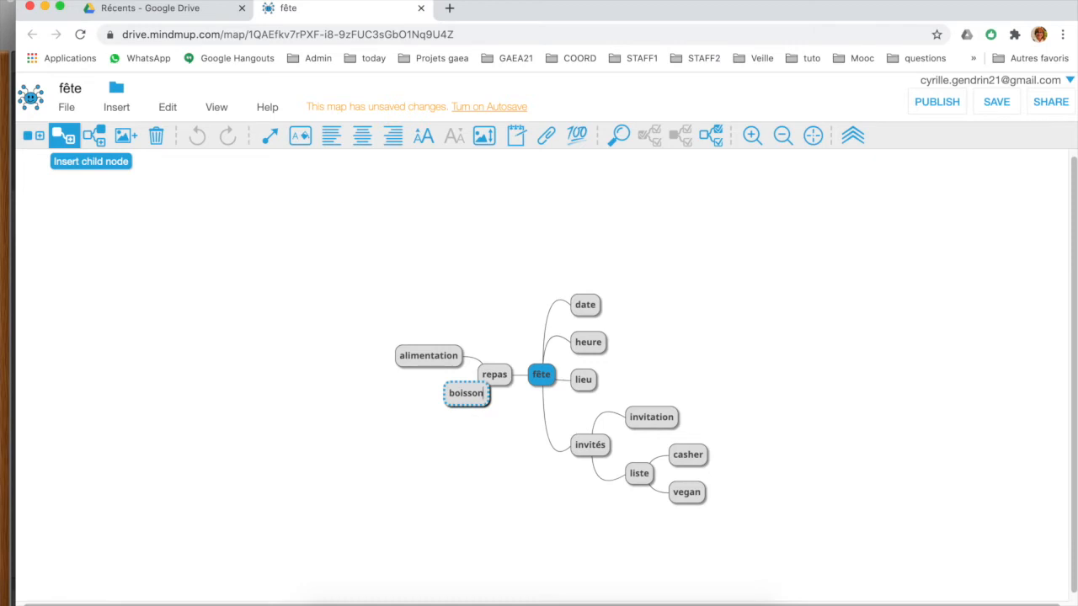
{"action": "type", "text": "s"}
{"action": "key", "text": "Return"}
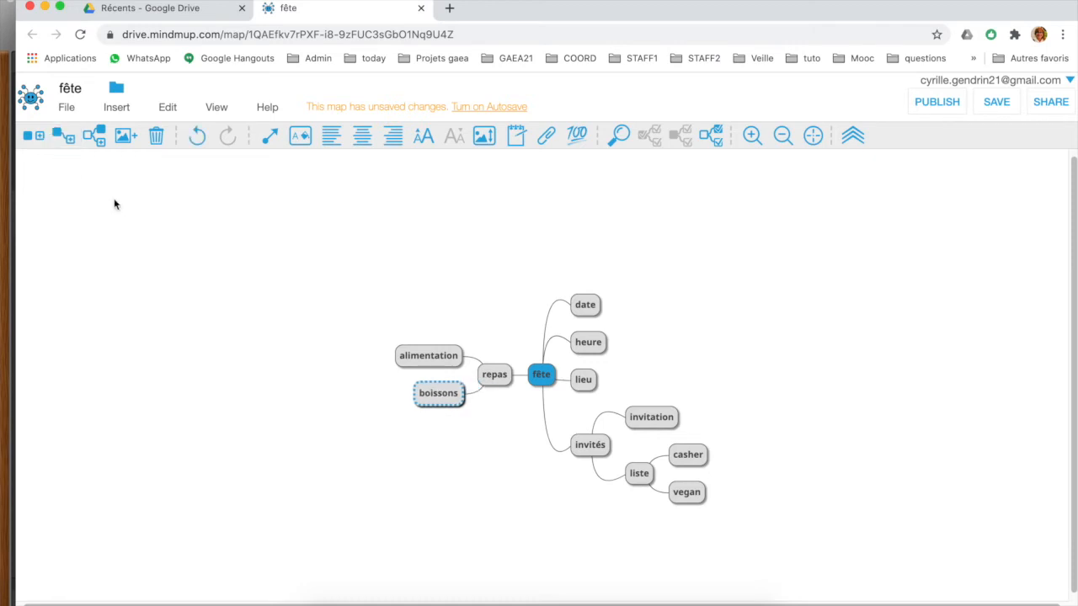
{"action": "left_click", "coordinate": [65, 143]}
{"action": "type", "text": "non alcool"}
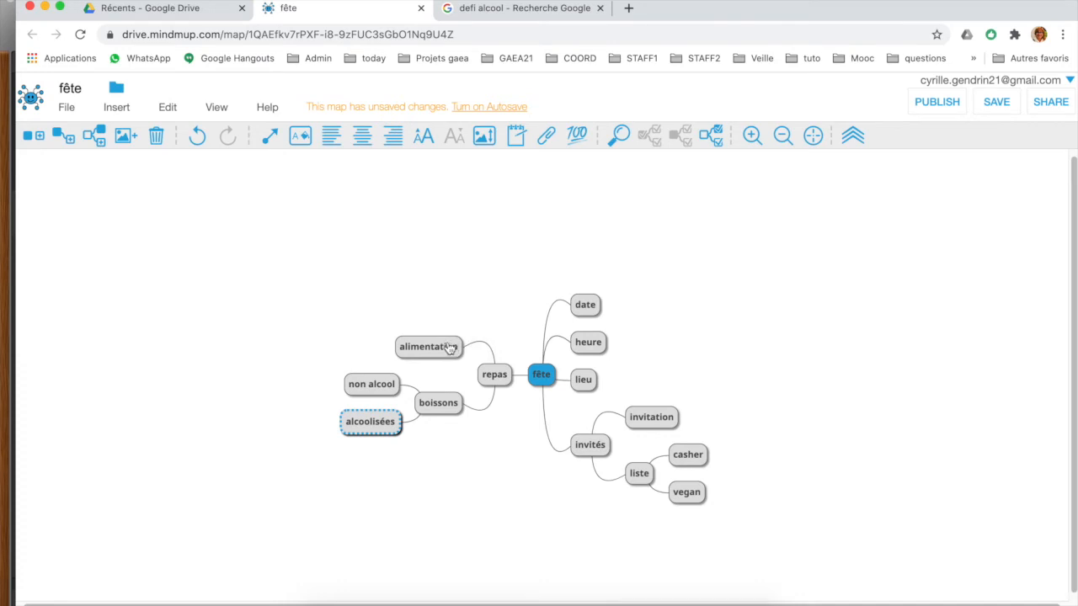
- Move the date, heure and lieu nodes to the left side of fête, and shift the repas branch farther down and left
{"action": "left_click_drag", "start_coordinate": [585, 309], "coordinate": [497, 277]}
{"action": "left_click_drag", "start_coordinate": [585, 324], "coordinate": [541, 246]}
{"action": "left_click_drag", "start_coordinate": [572, 341], "coordinate": [513, 202]}
{"action": "left_click", "coordinate": [503, 406]}
{"action": "left_click_drag", "start_coordinate": [479, 349], "coordinate": [398, 410]}
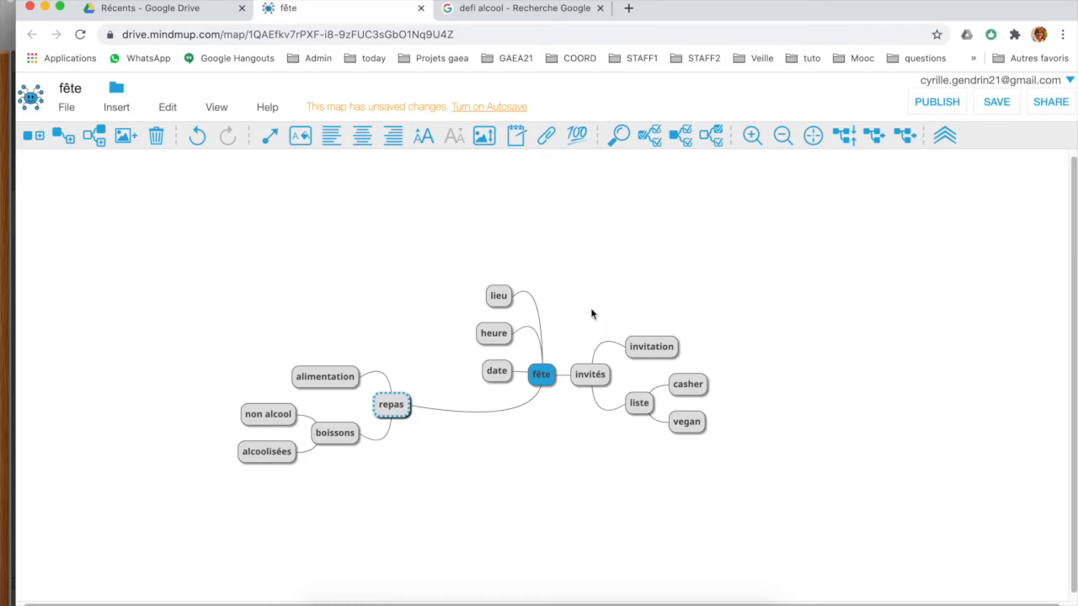
- Add another child node to the central fête node, labelled "quand"
{"action": "left_click", "coordinate": [596, 379]}
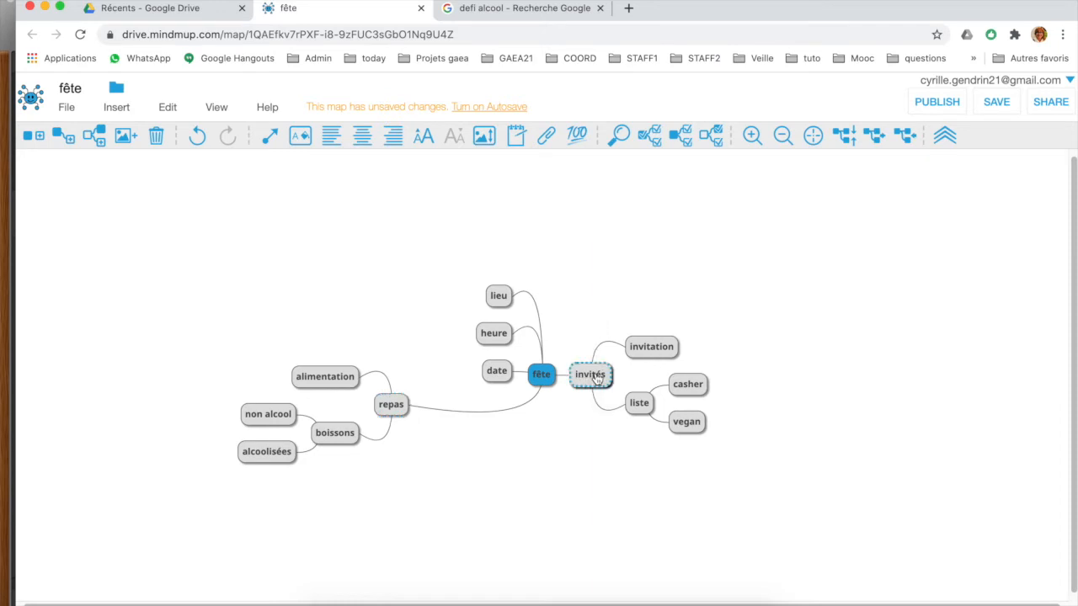
{"action": "left_click", "coordinate": [542, 378]}
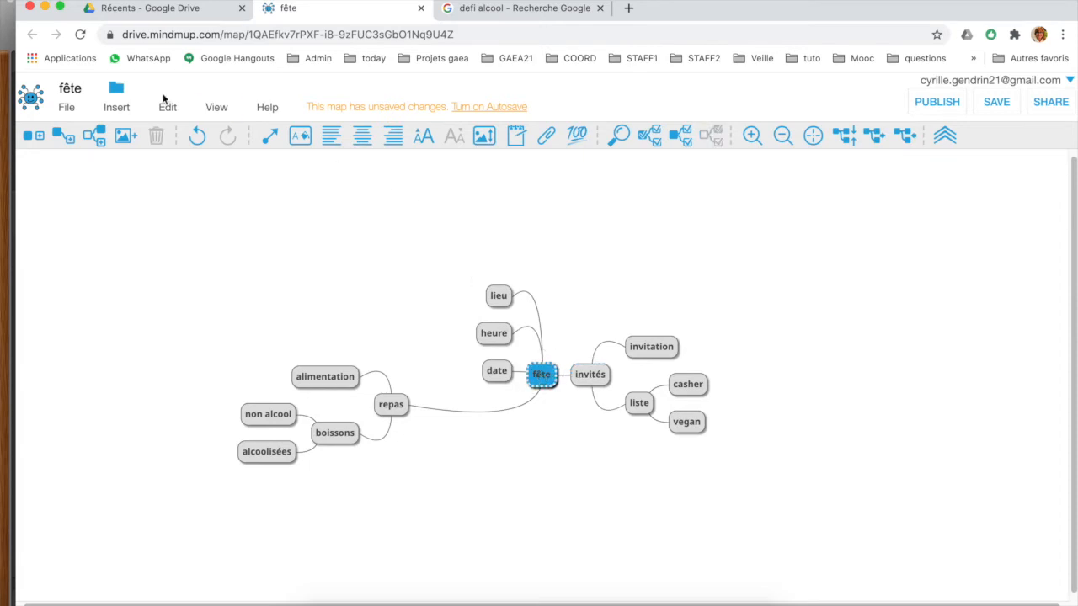
{"action": "left_click", "coordinate": [65, 137]}
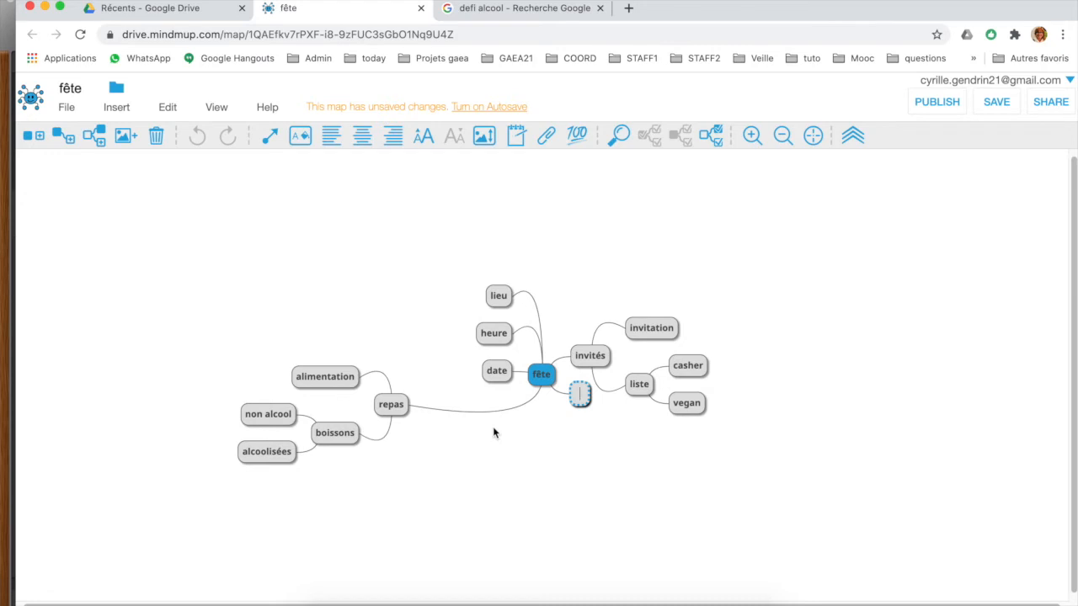
{"action": "type", "text": "quamnd"}
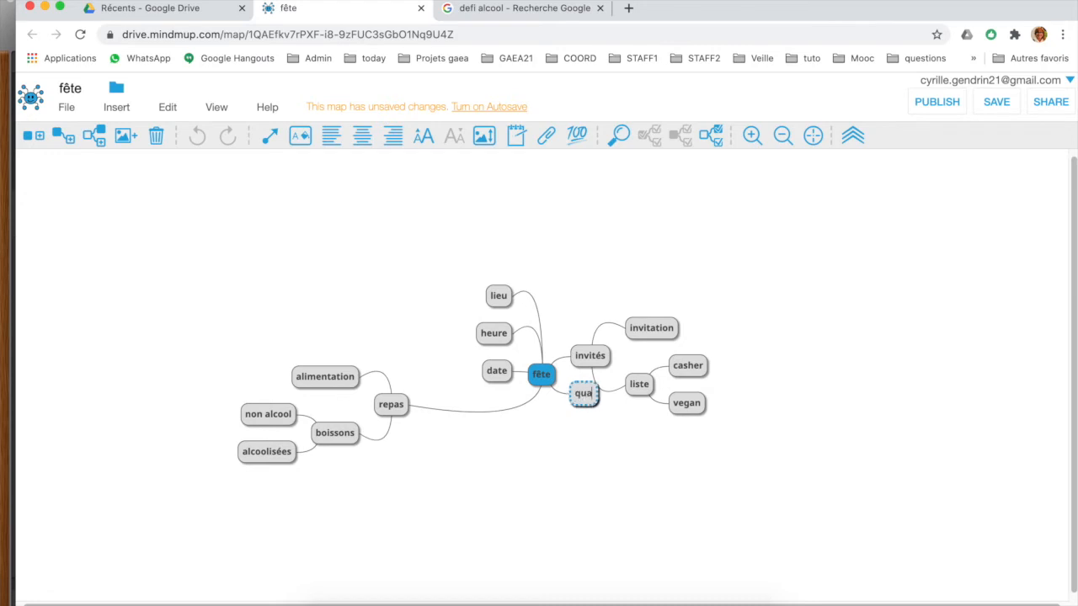